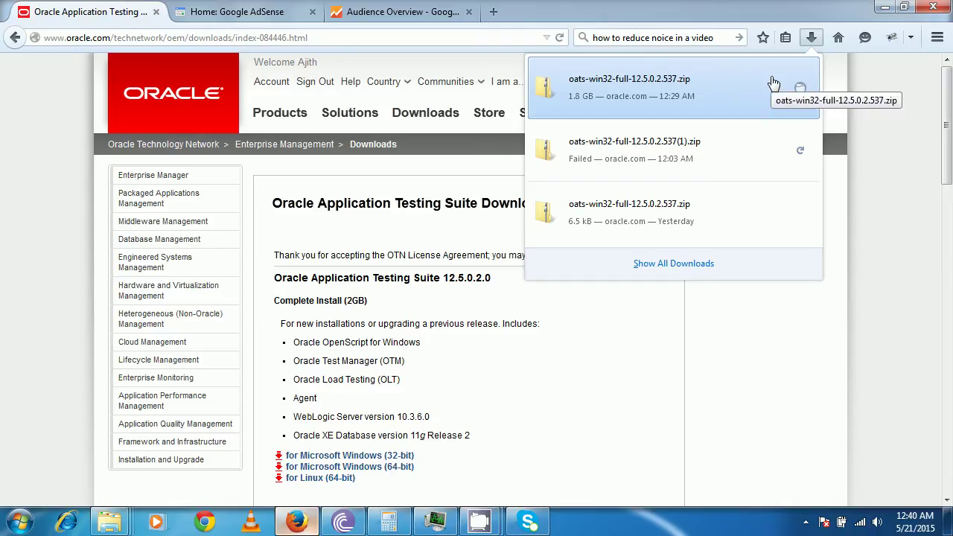
Switch from Firefox to the Downloads folder holding the extracted oats-win32-full-12.5.0.2.537 folder
key("alt+Tab")
key("alt+Tab")
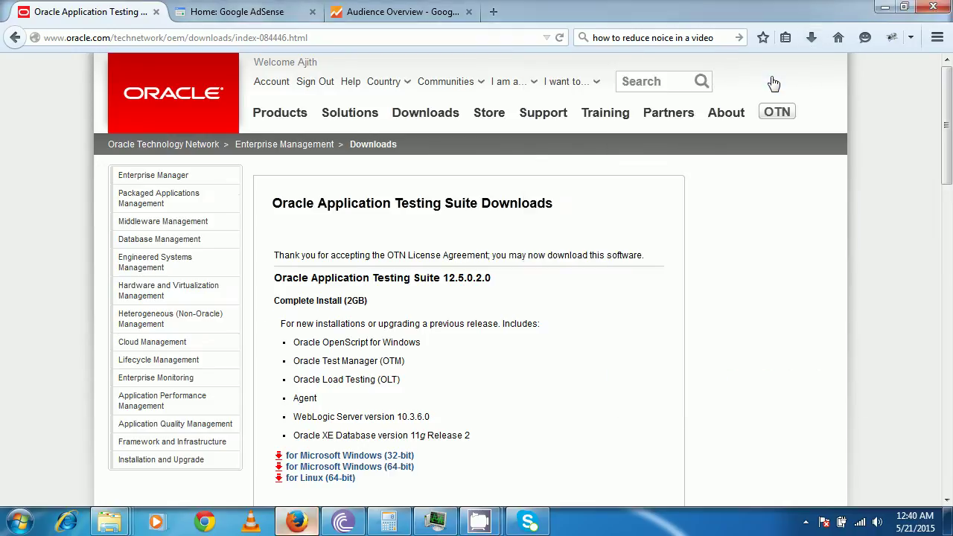
key("alt+Tab")
key("alt+Tab")
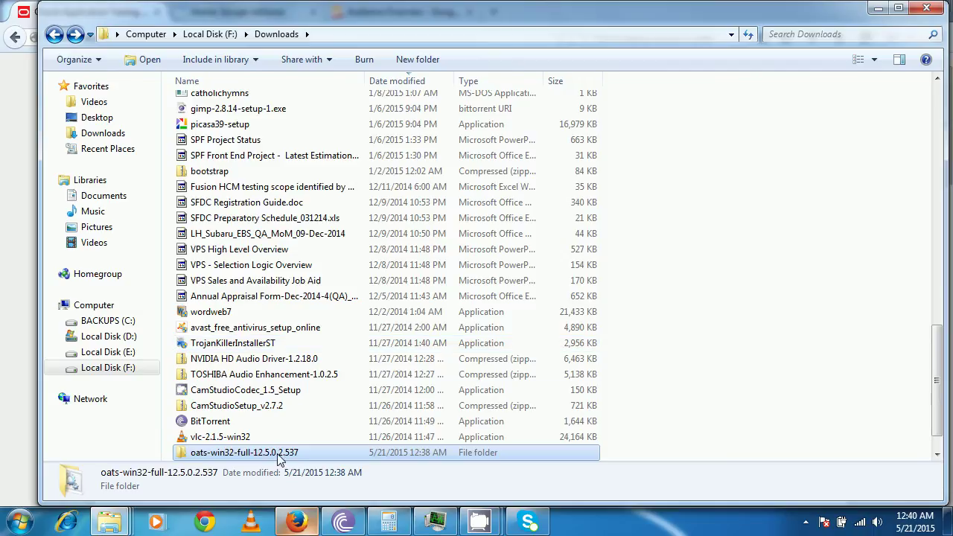
Open the oats-win32-full-12.5.0.2.537 folder and run setup.bat
mouse_move(279, 460)
double_click(279, 459)
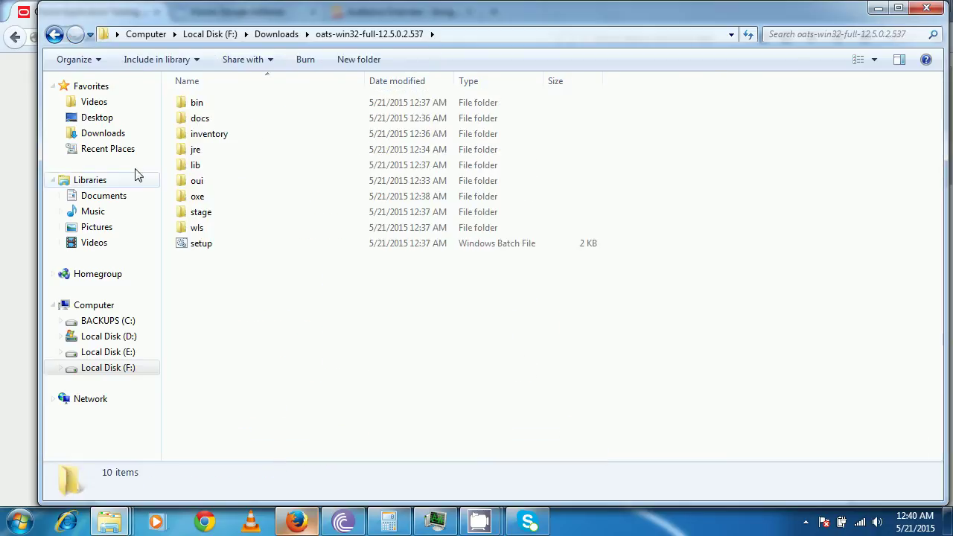
double_click(192, 251)
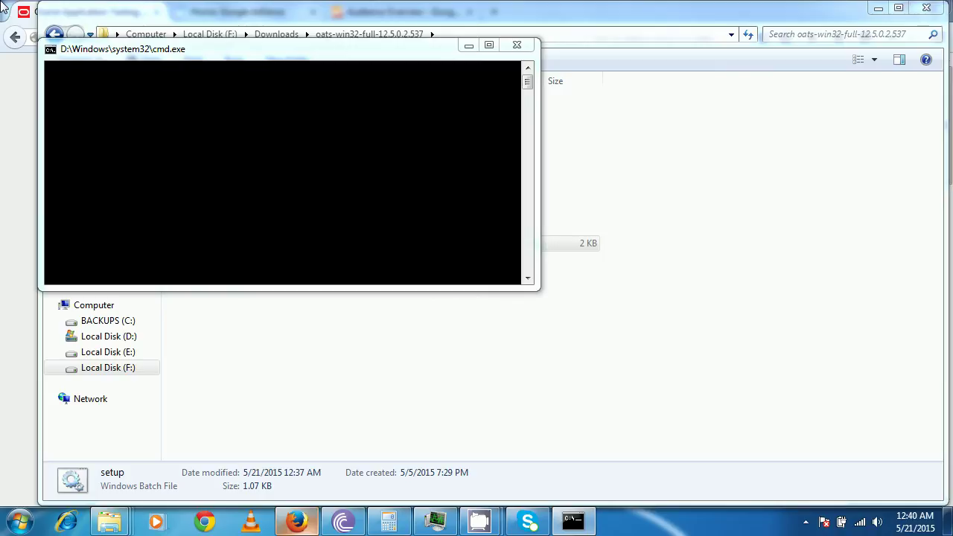
Bring the setup command window forward, then switch to the newly launched installer window
left_click(346, 197)
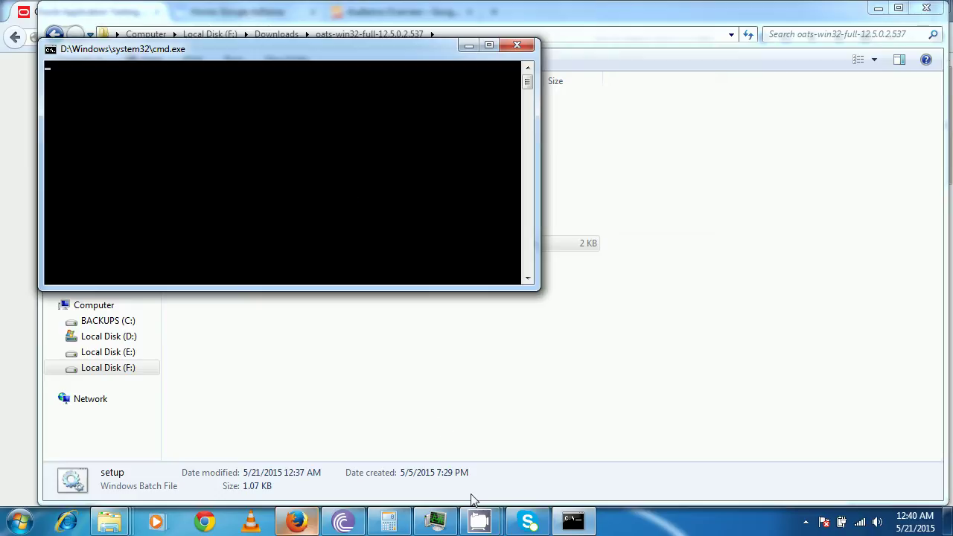
left_click(483, 522)
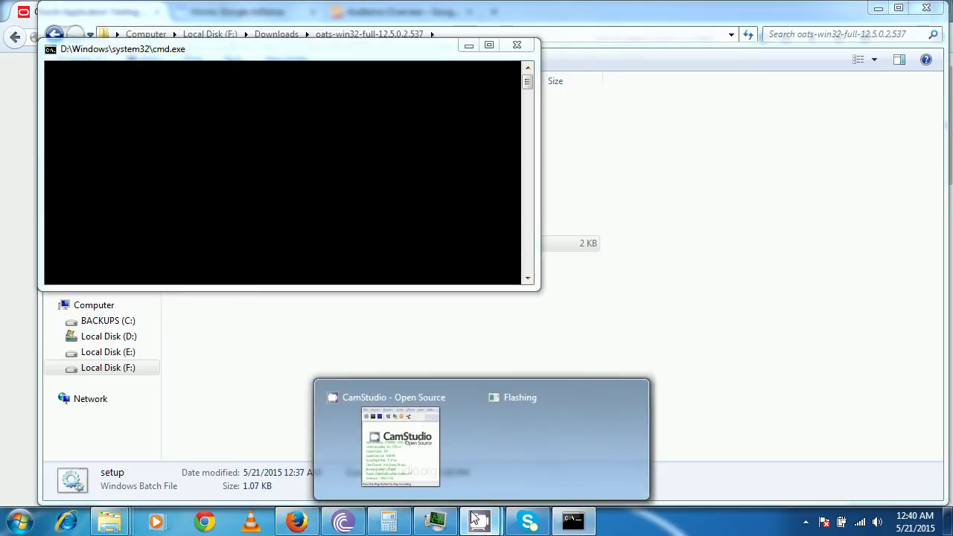
mouse_move(398, 471)
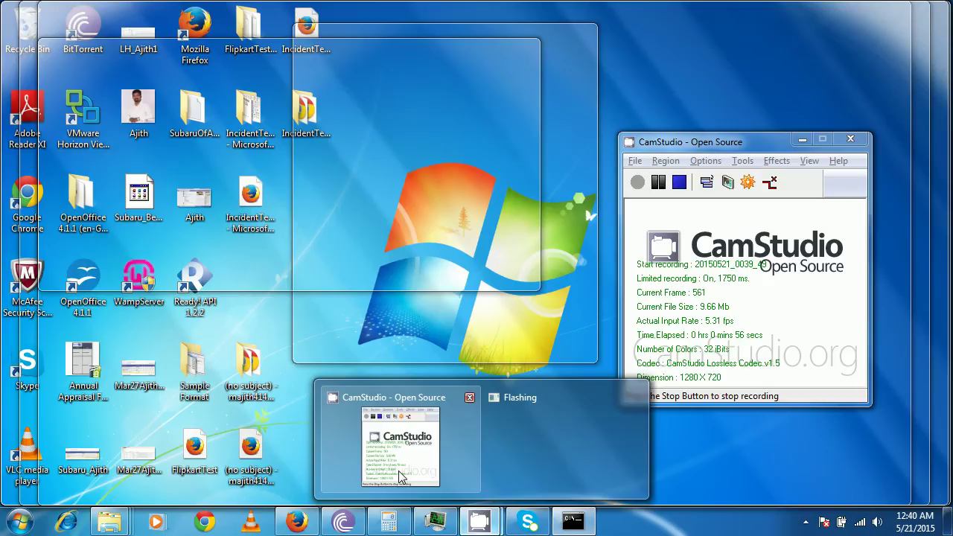
left_click(398, 471)
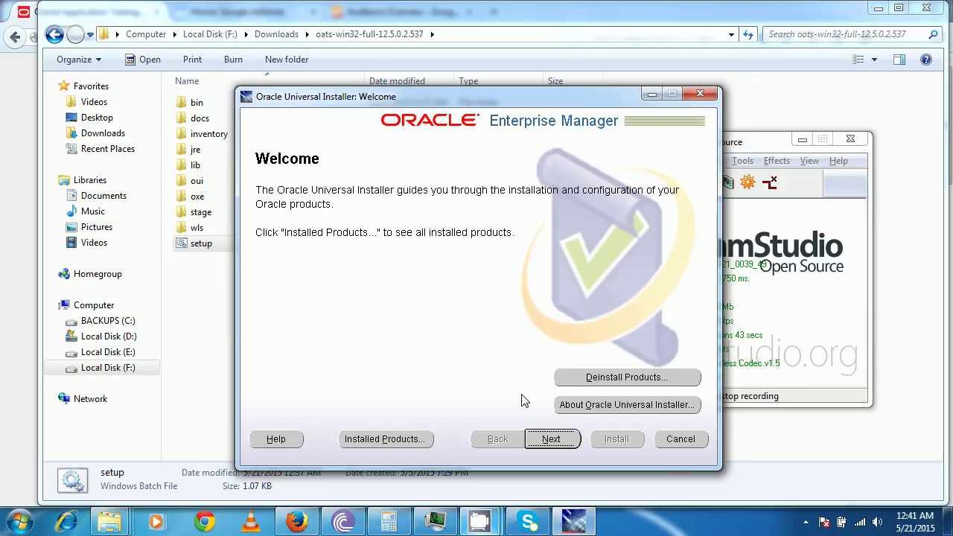
Advance past the Oracle Universal Installer Welcome page
left_click(550, 439)
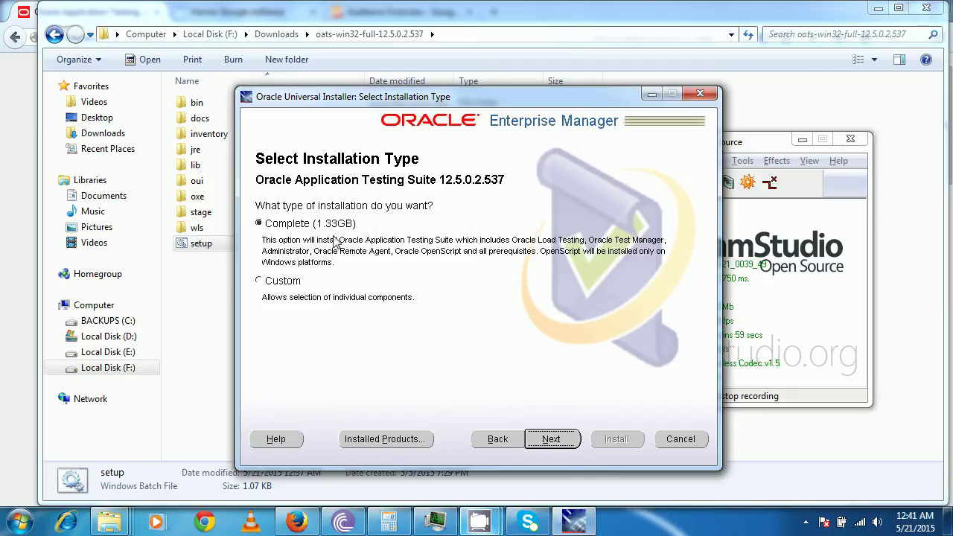
Choose the Custom installation type and continue to the product components list
left_click(264, 286)
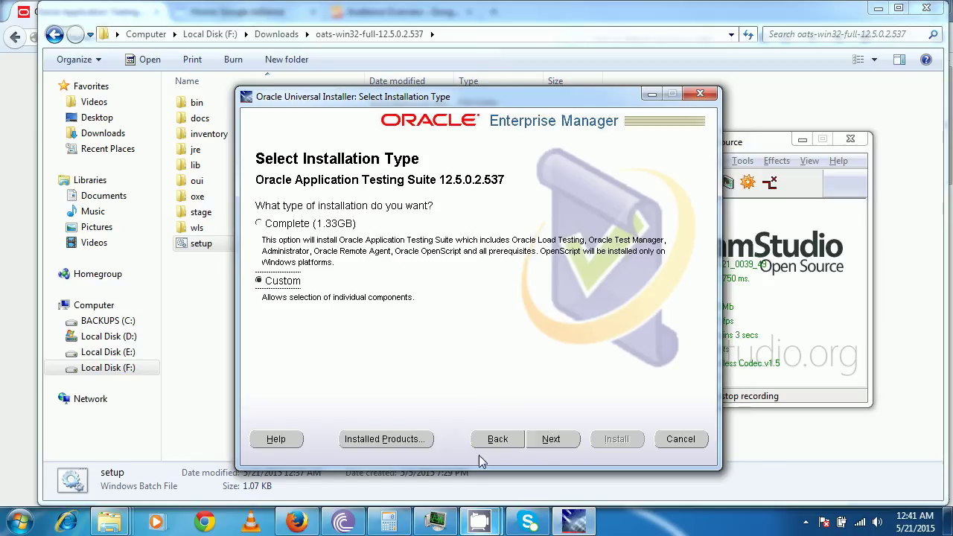
left_click(550, 443)
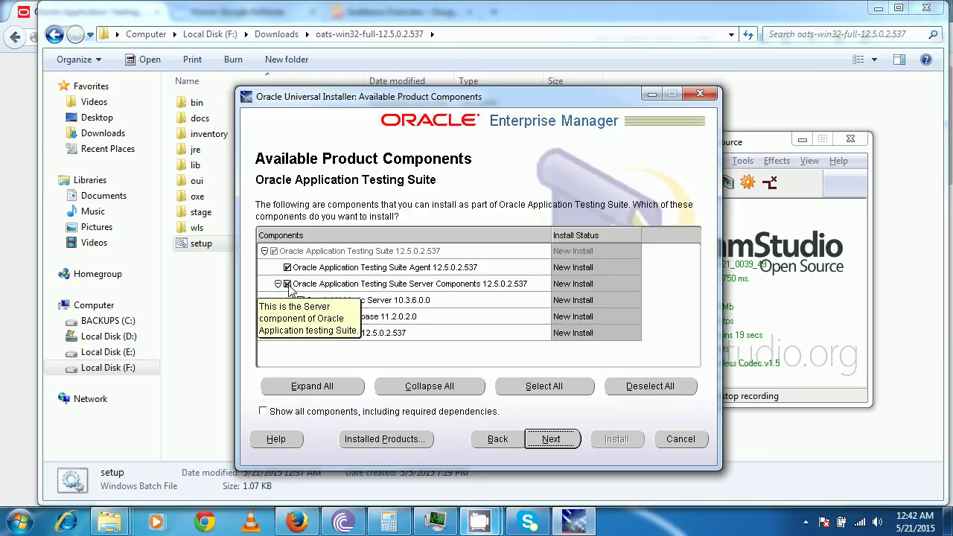
left_click(359, 335)
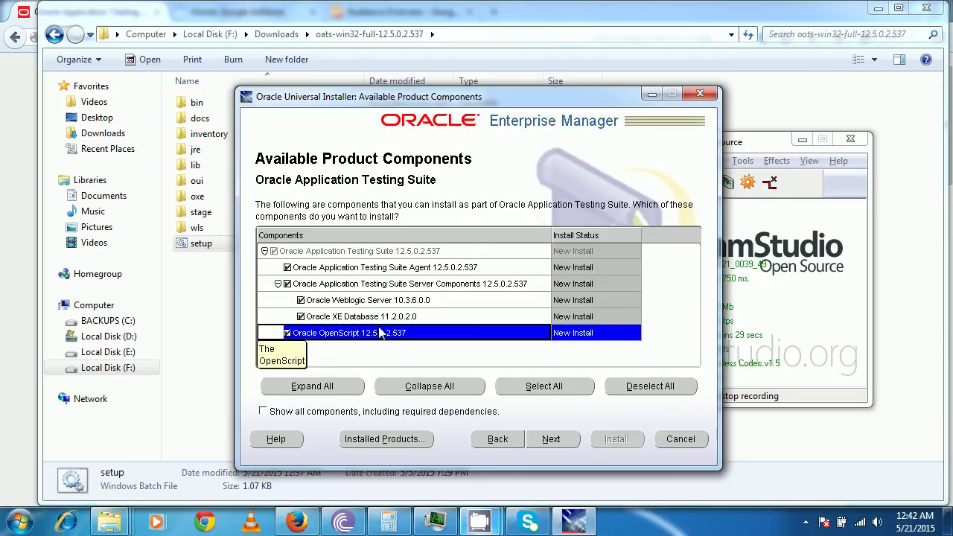
left_click(288, 284)
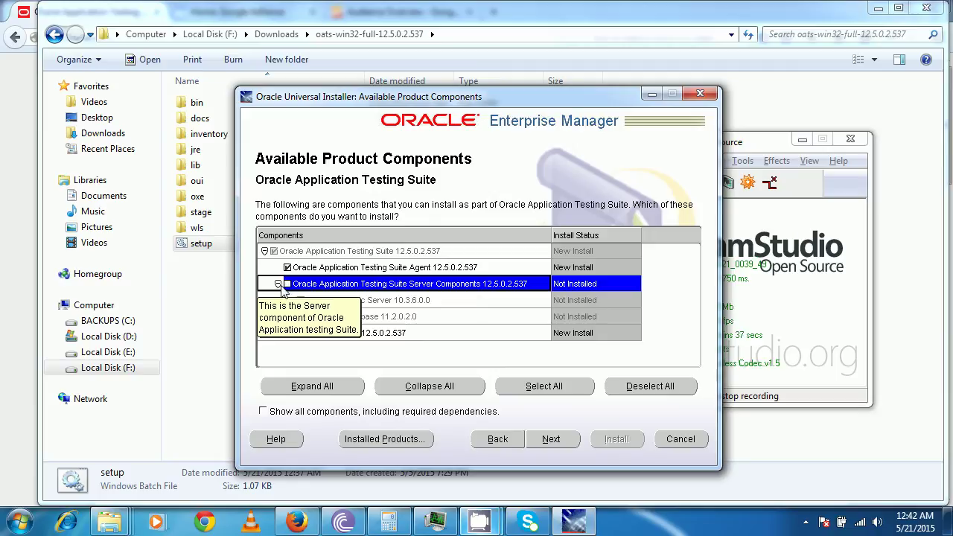
left_click(407, 302)
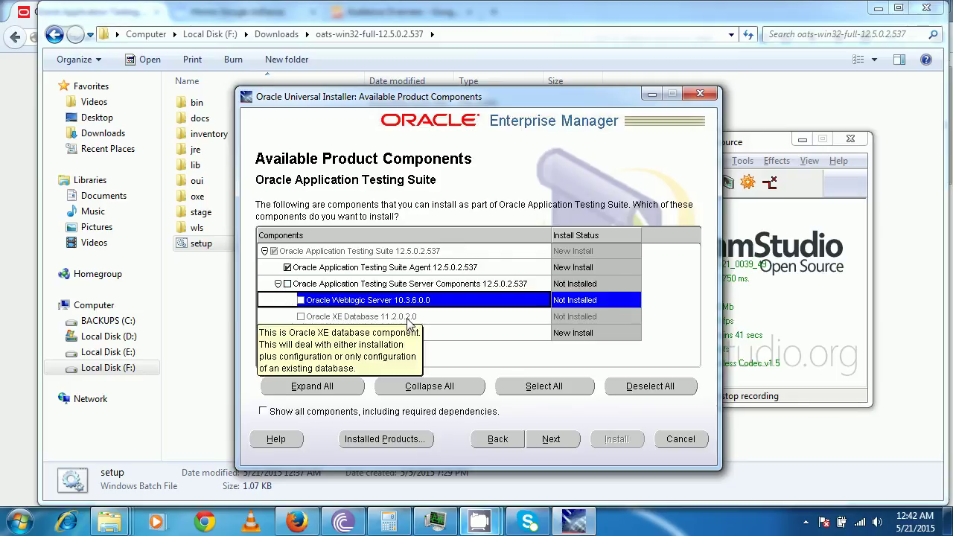
left_click(407, 318)
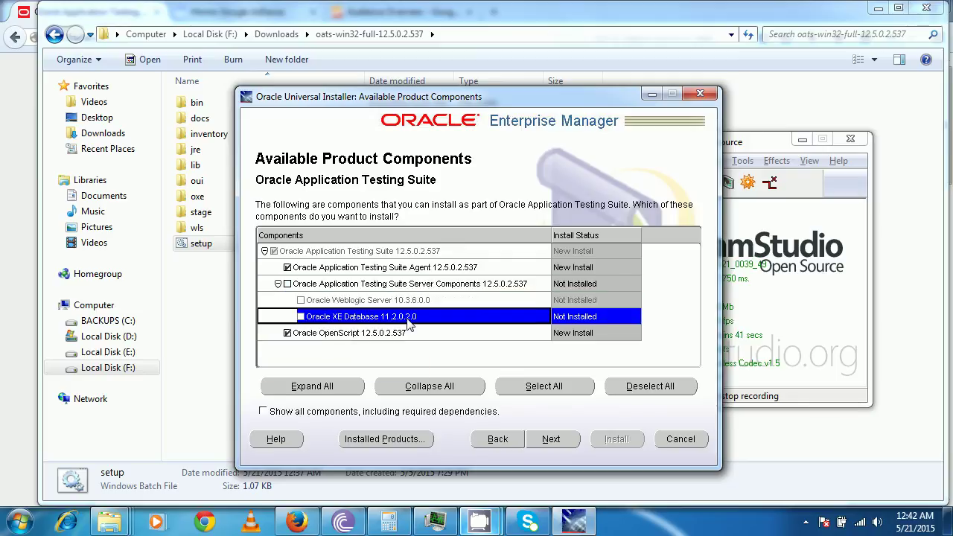
left_click(278, 284)
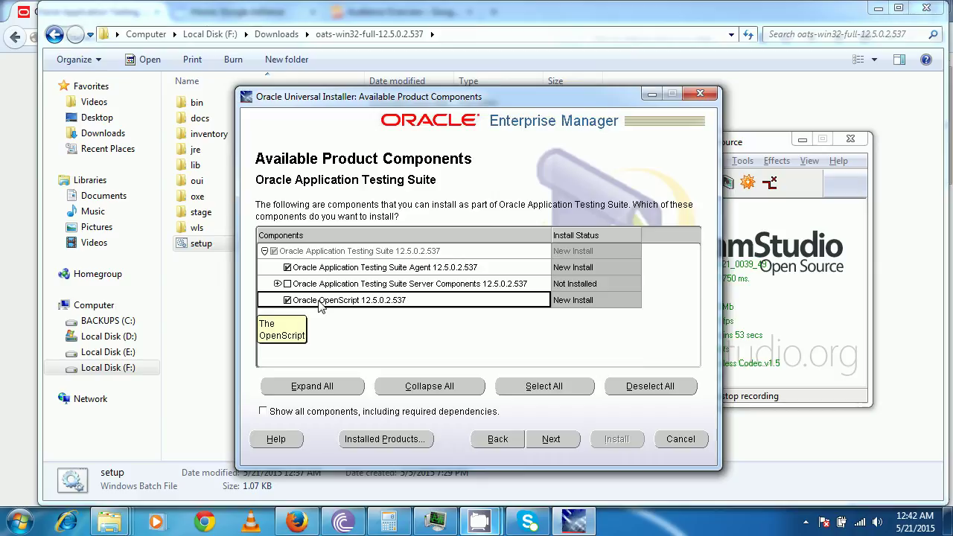
left_click(277, 285)
left_click(279, 285)
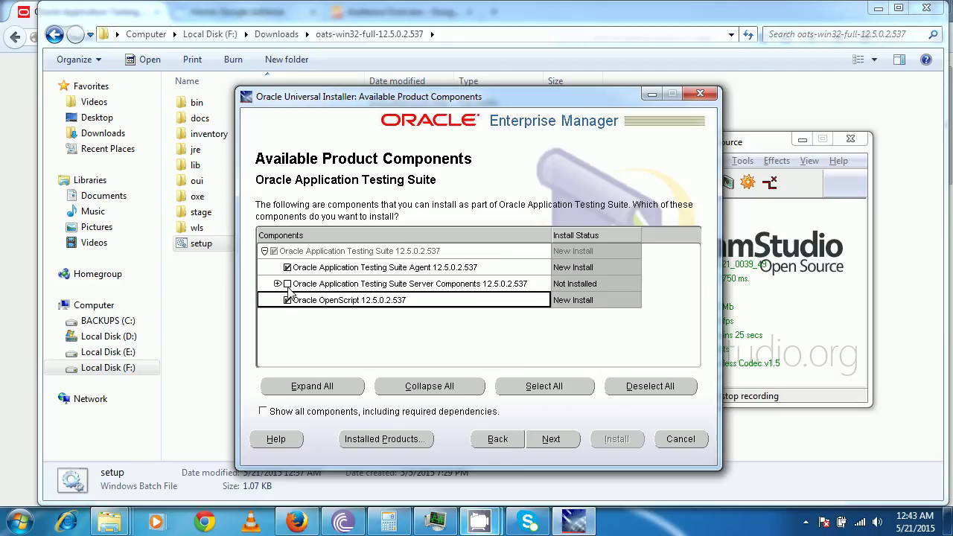
left_click(278, 285)
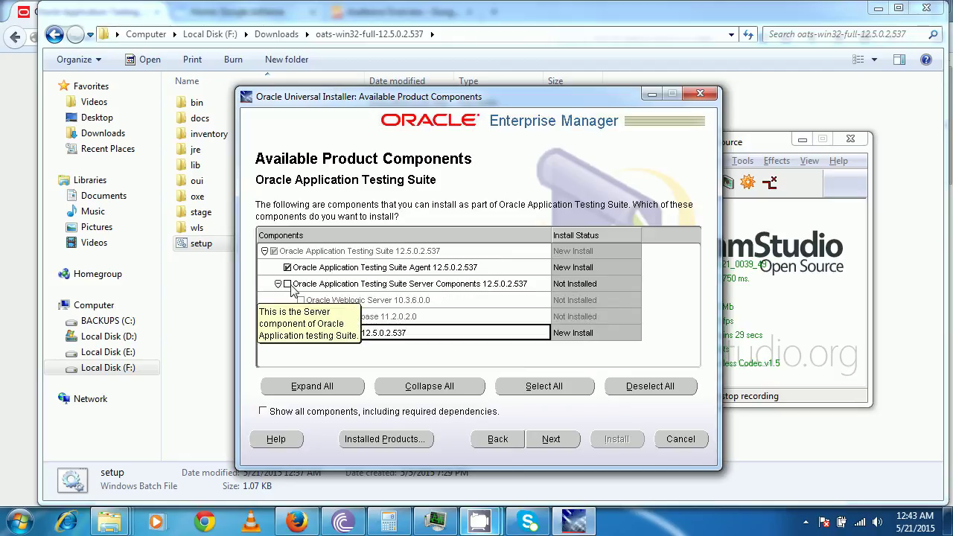
left_click(287, 284)
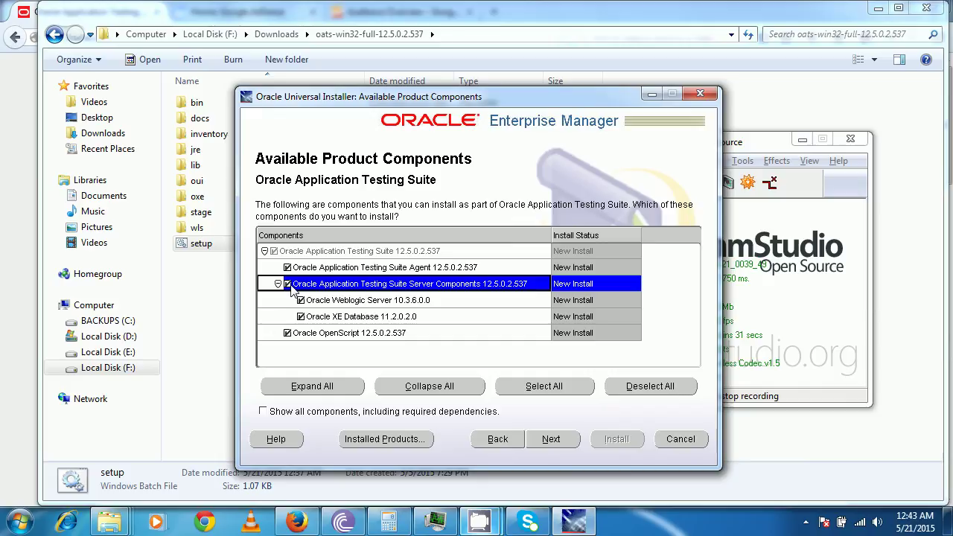
Go back and choose the Complete (1.33GB) install type, keeping C:\OracleATS as install folder
left_click(499, 439)
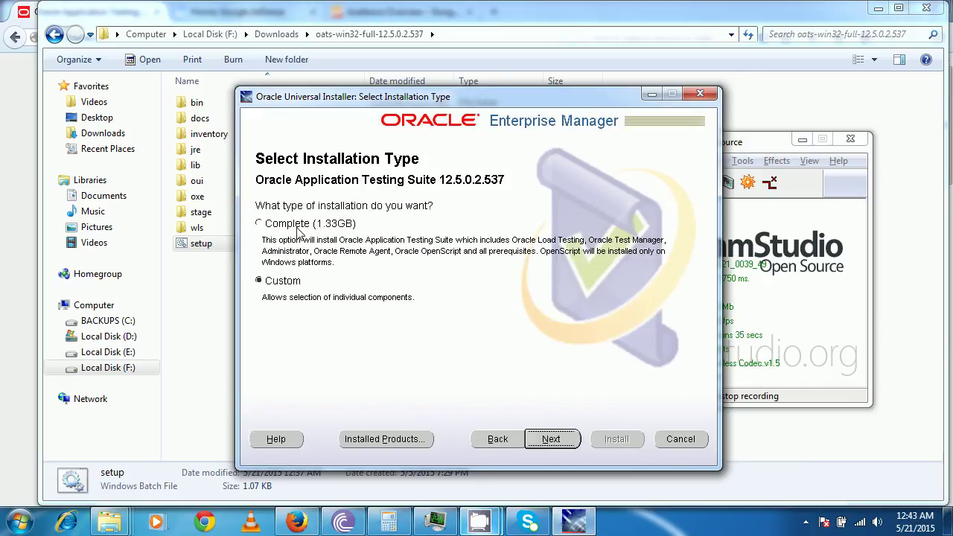
left_click(298, 226)
left_click(558, 438)
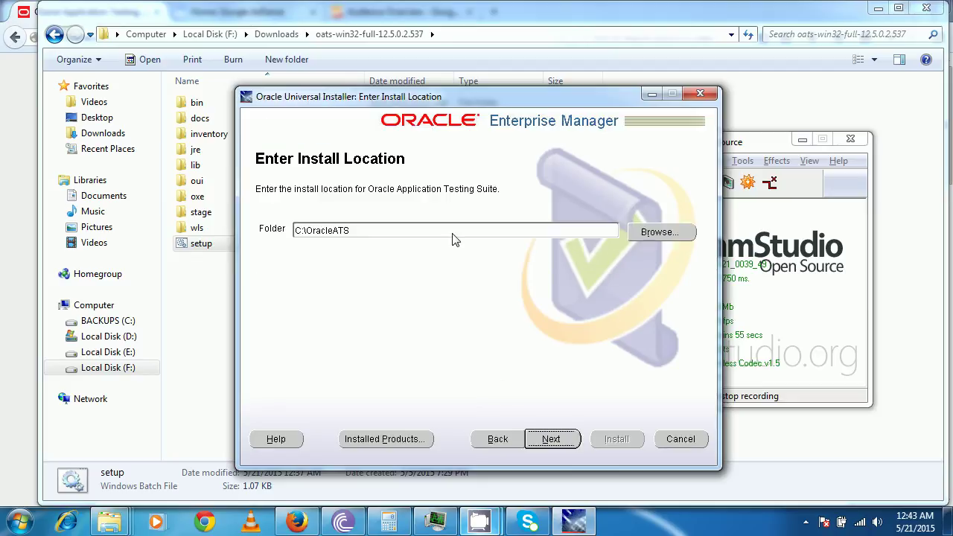
left_click(658, 232)
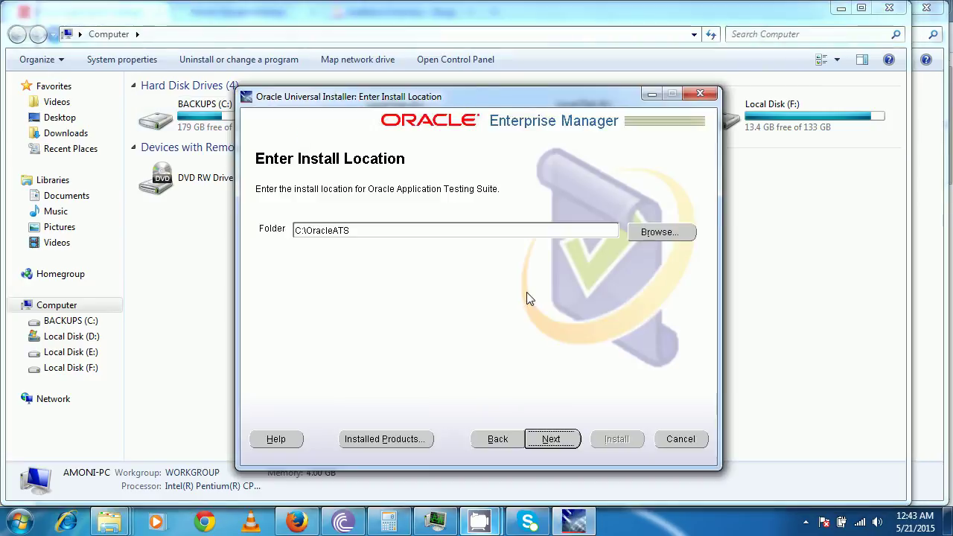
left_click(554, 443)
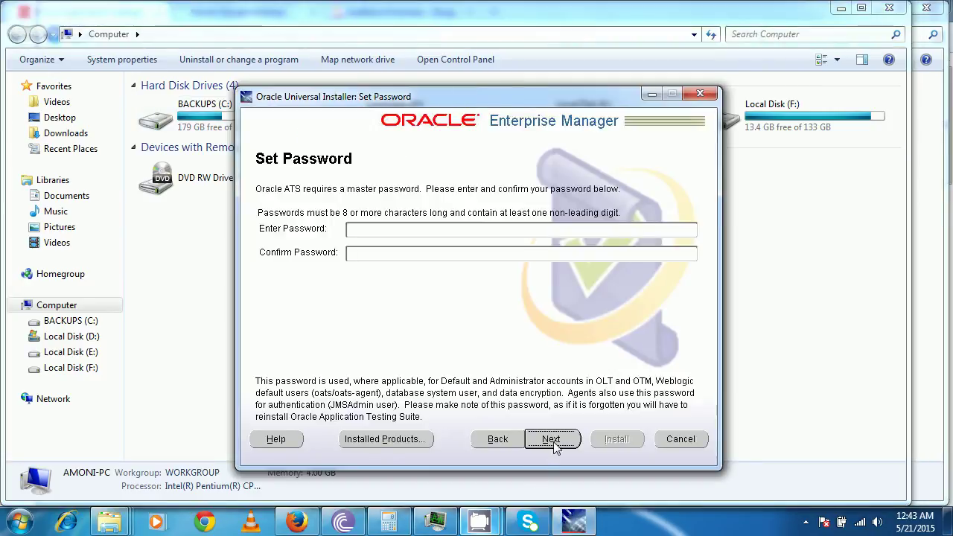
Enter and confirm a master password, submit it, and dismiss the password-rules error
left_click(429, 234)
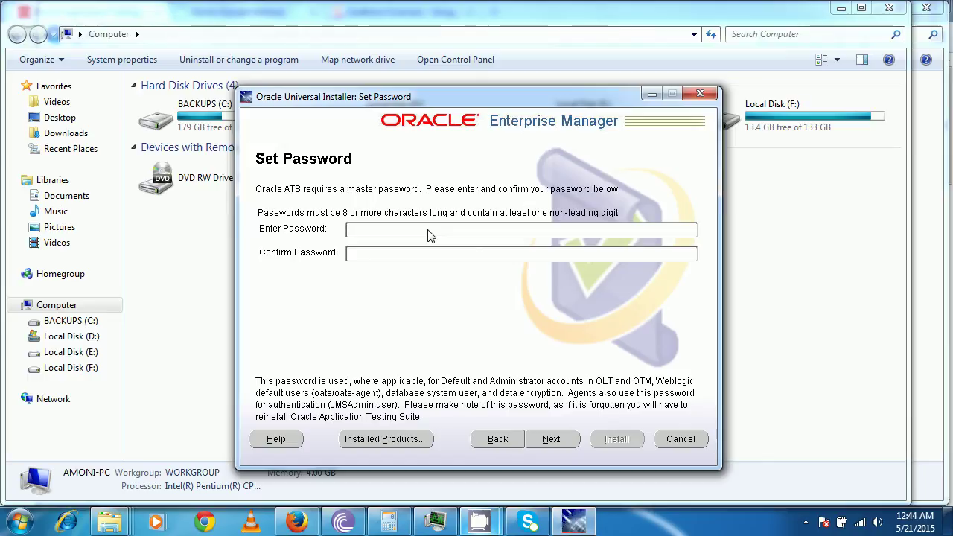
type("*******")
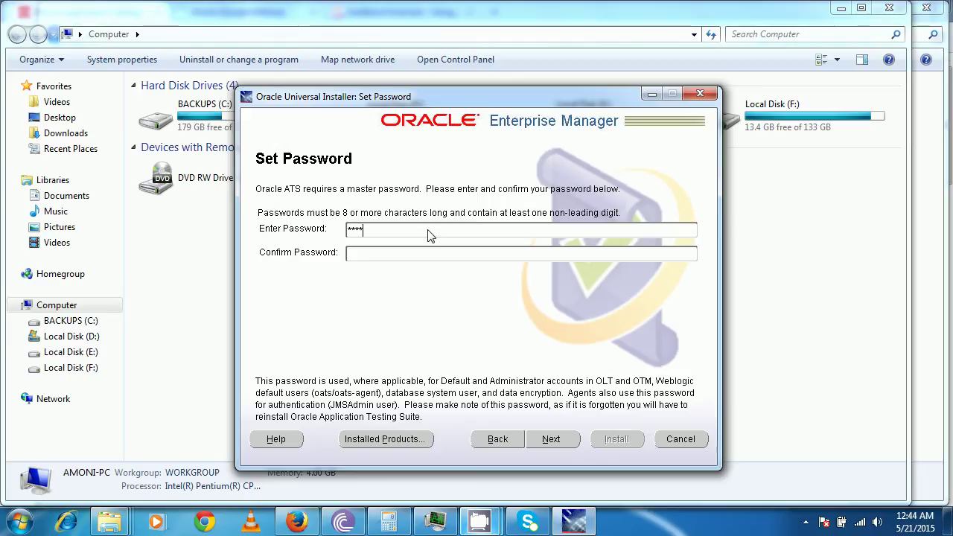
type("**")
key("Tab")
type("*********")
left_click(558, 441)
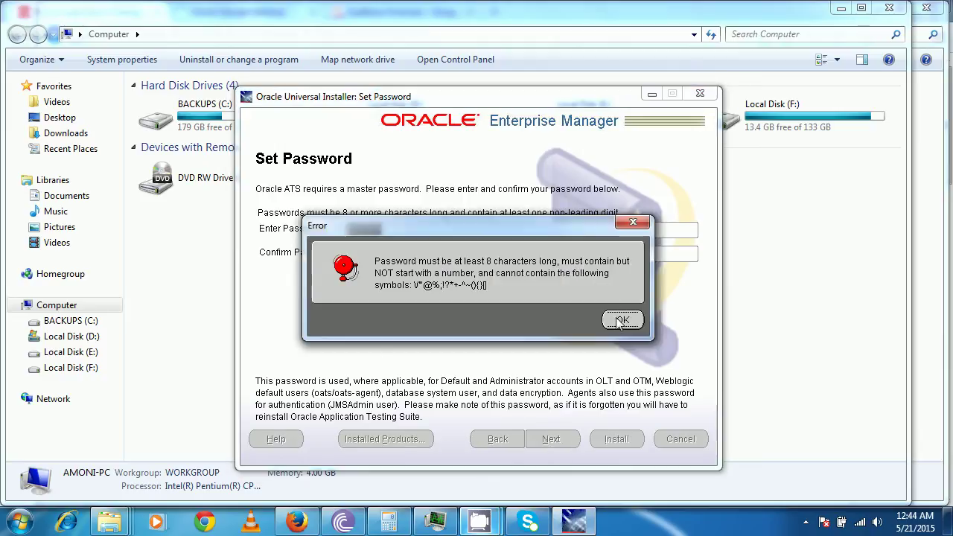
left_click(617, 319)
Replace the password in both fields with a new one, resubmit, and dismiss the error again
left_click(455, 236)
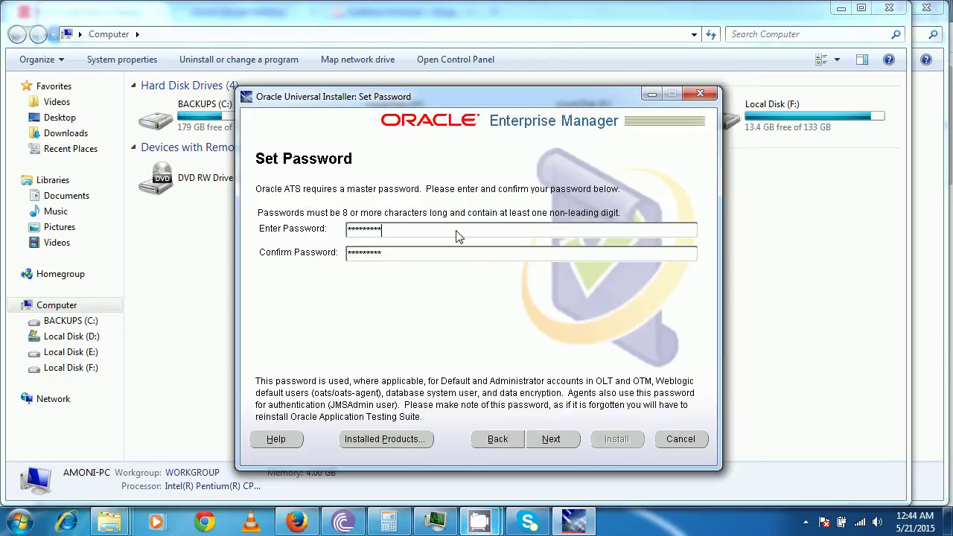
triple_click(459, 237)
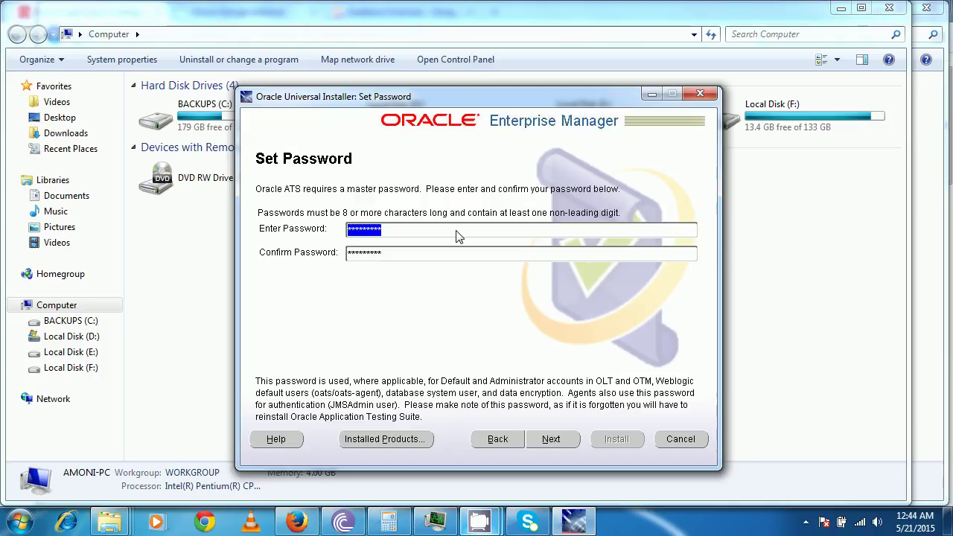
type("password12")
key("Tab")
type("password")
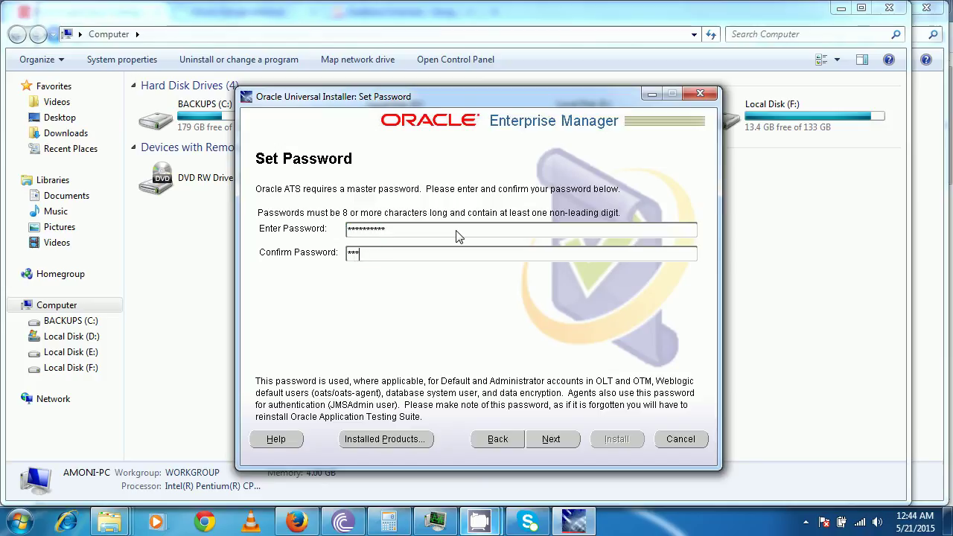
type("12")
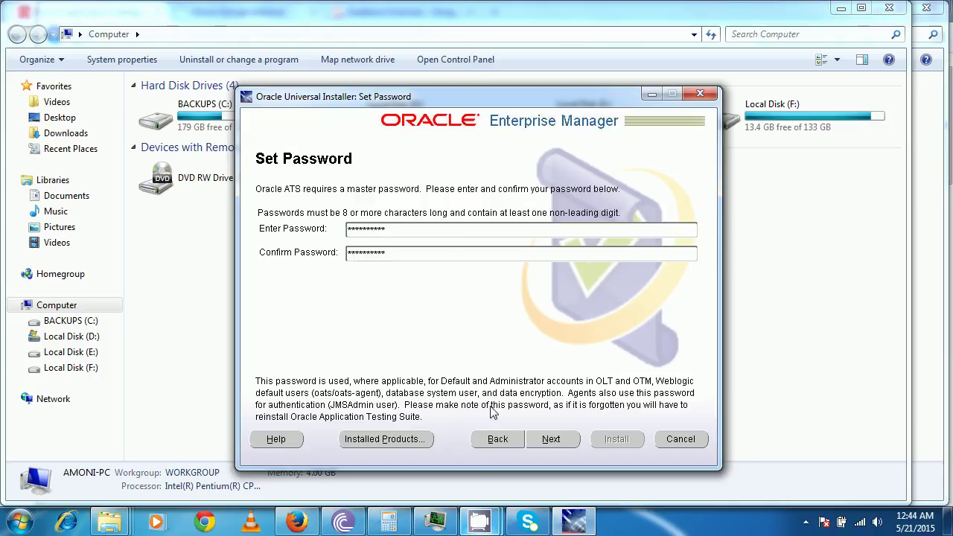
left_click(541, 440)
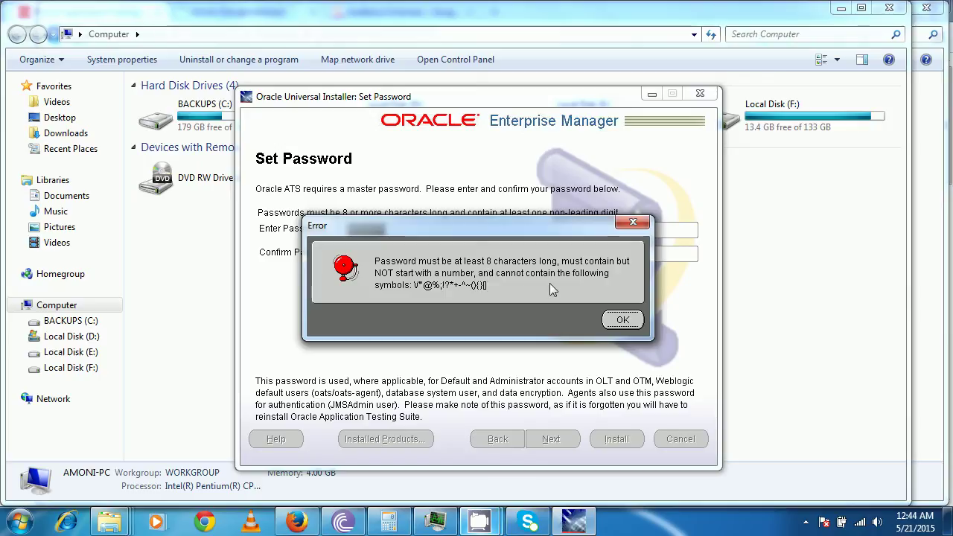
left_click(618, 320)
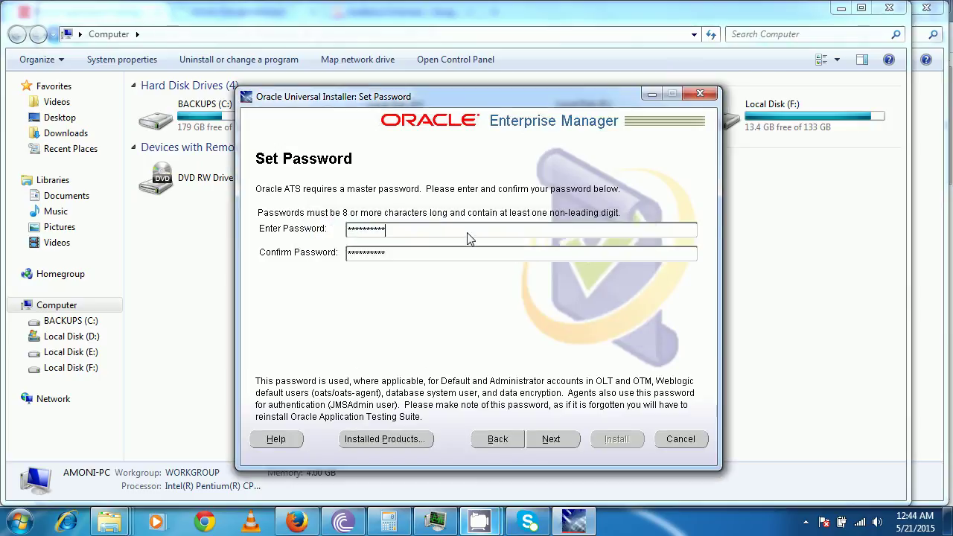
Correct the password to a valid eight-character value in both fields and submit it
left_click(468, 231)
key("shift+Left")
key("Right")
key("shift+Left")
key("shift+Left")
key("shift+Left")
key("shift+Left")
key("shift+Left")
key("shift+Left")
key("shift+Left")
key("shift+Left")
key("shift+Left")
key("shift+Left")
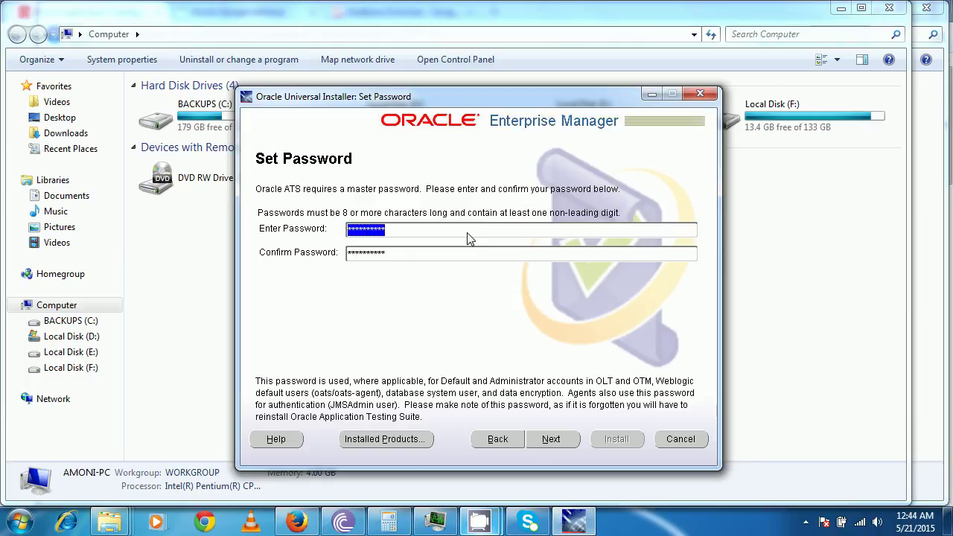
type("********")
key("Tab")
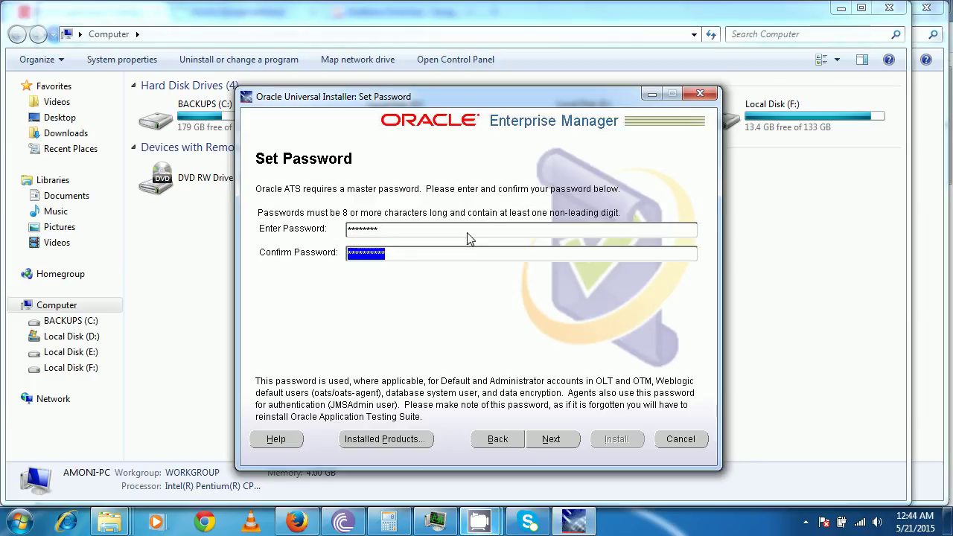
type("********")
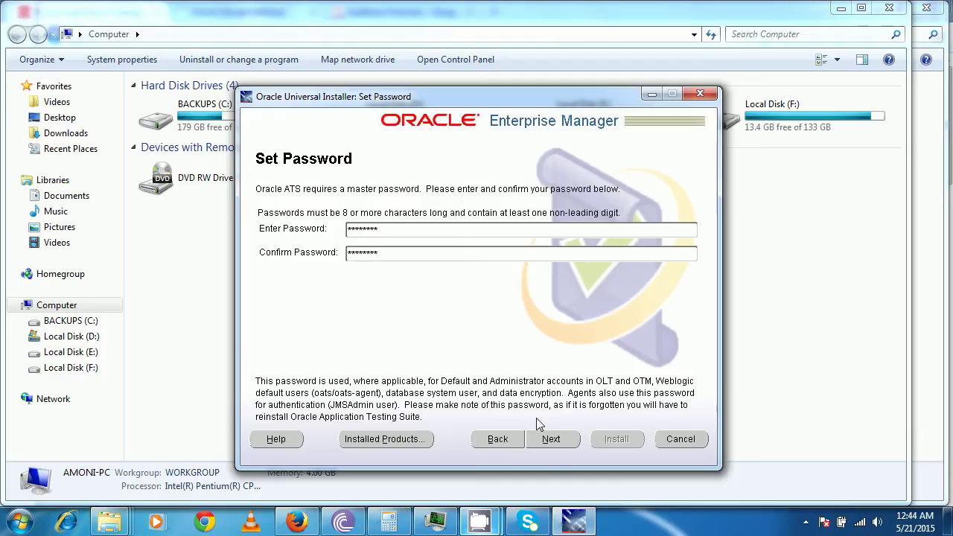
left_click(547, 439)
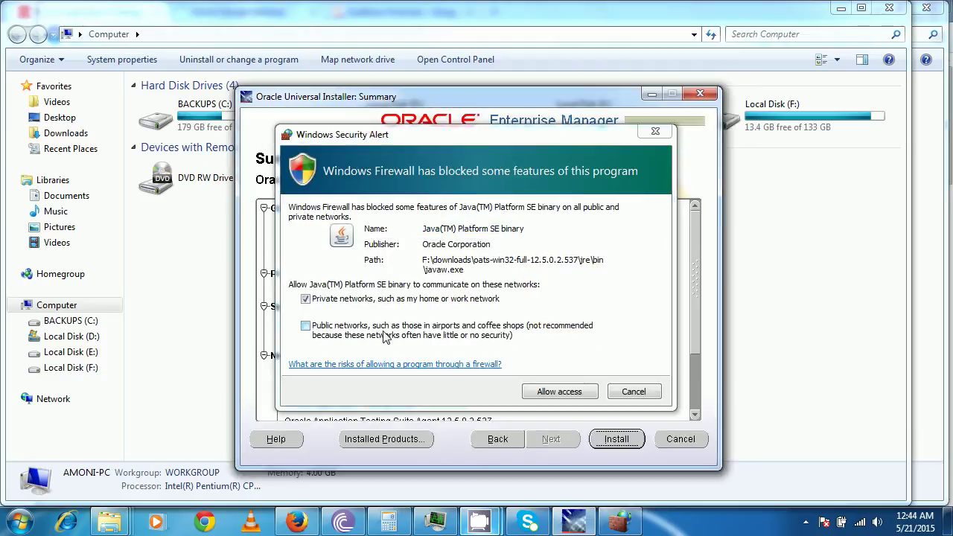
Allow Java through the Windows firewall on private networks and start the installation
left_click(560, 393)
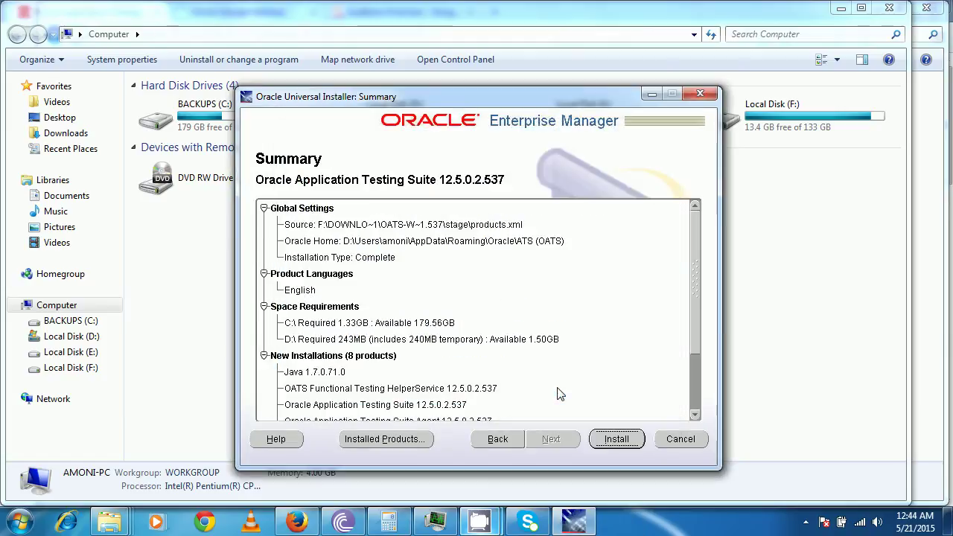
left_click(621, 440)
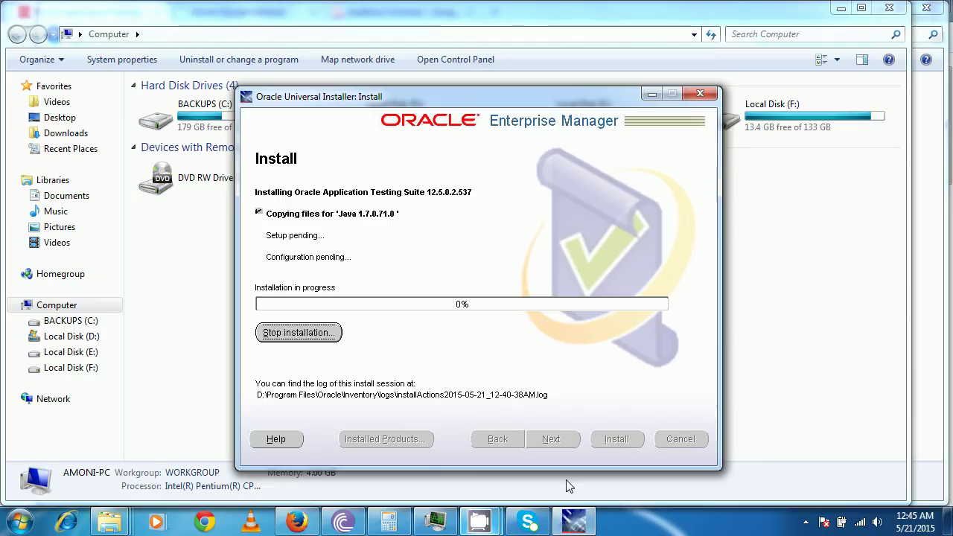
mouse_move(491, 522)
mouse_move(417, 459)
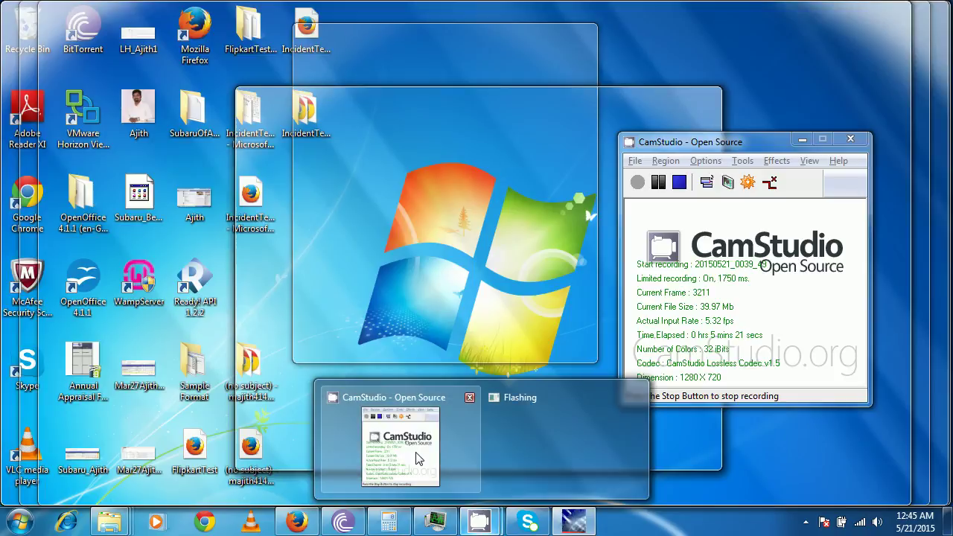
left_click(419, 459)
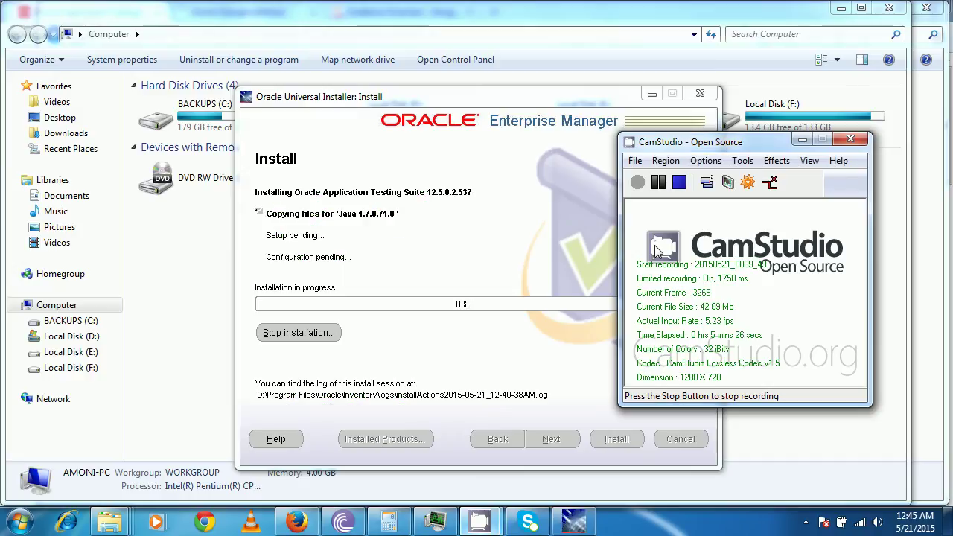